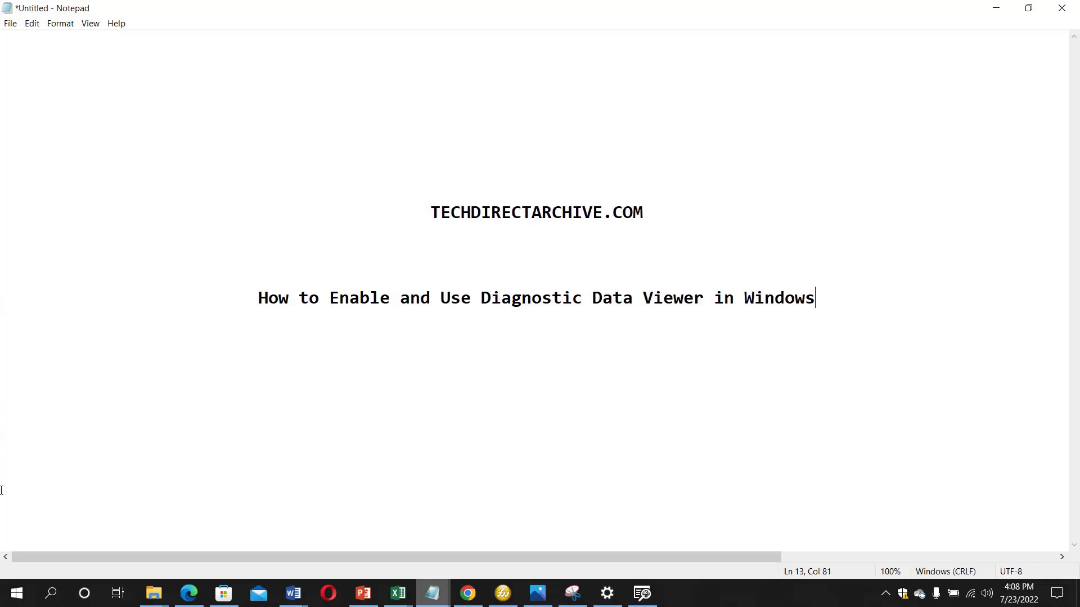
Search 'sett' from the taskbar and open the Settings app.
click(51, 599)
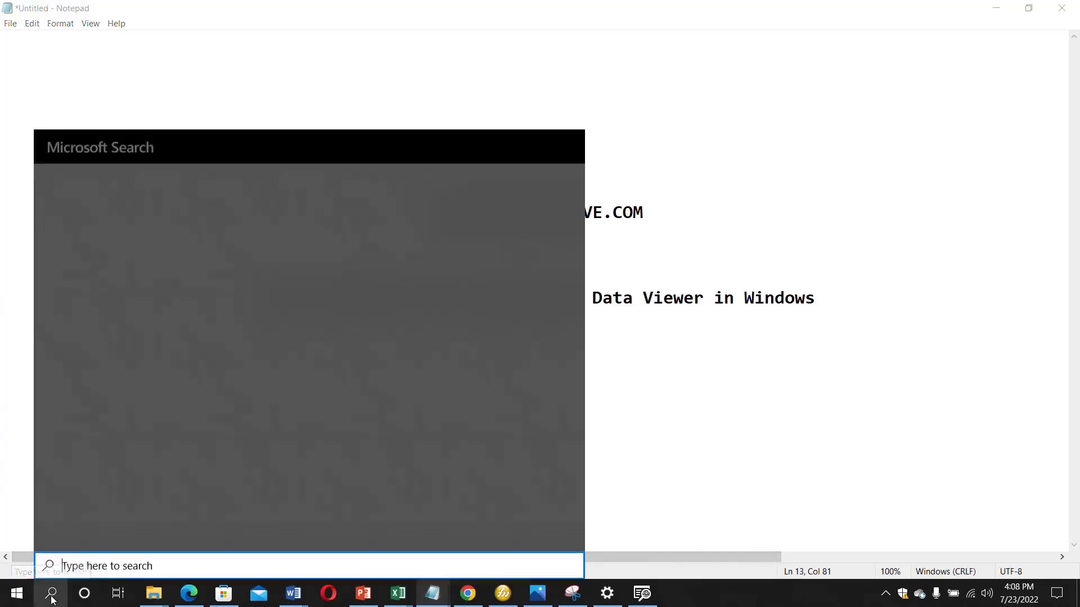
text(sett)
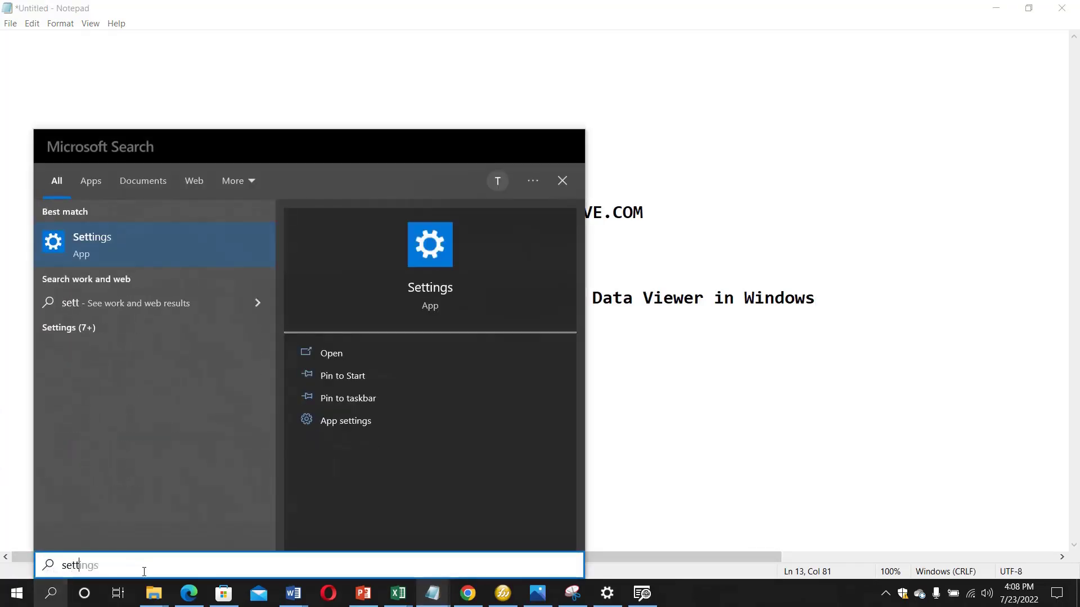
click(436, 293)
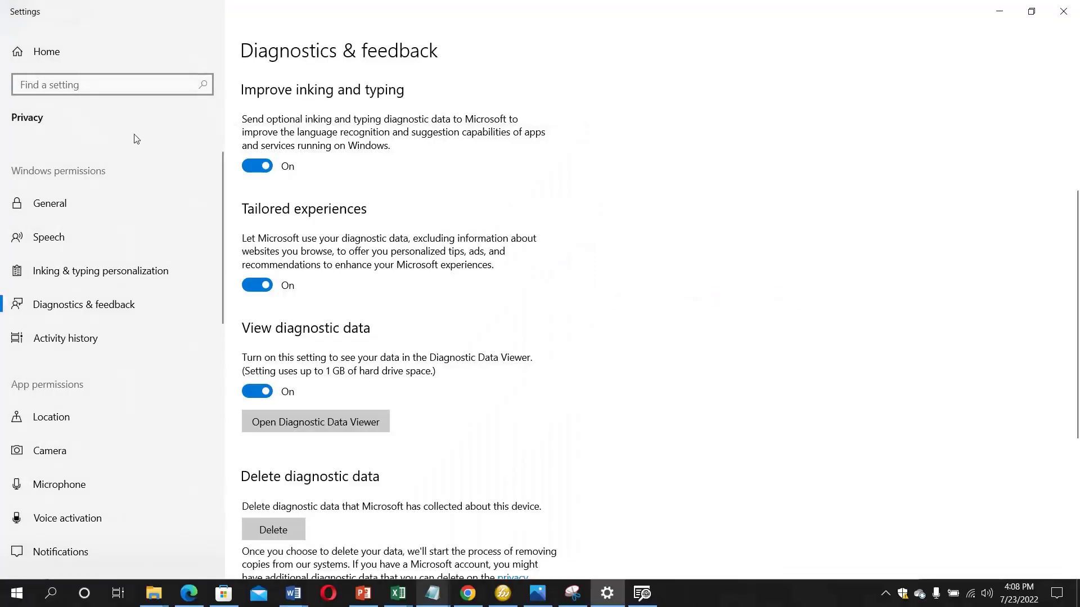
From Settings Home, search 'diagno' and go to Diagnostics & feedback.
click(47, 54)
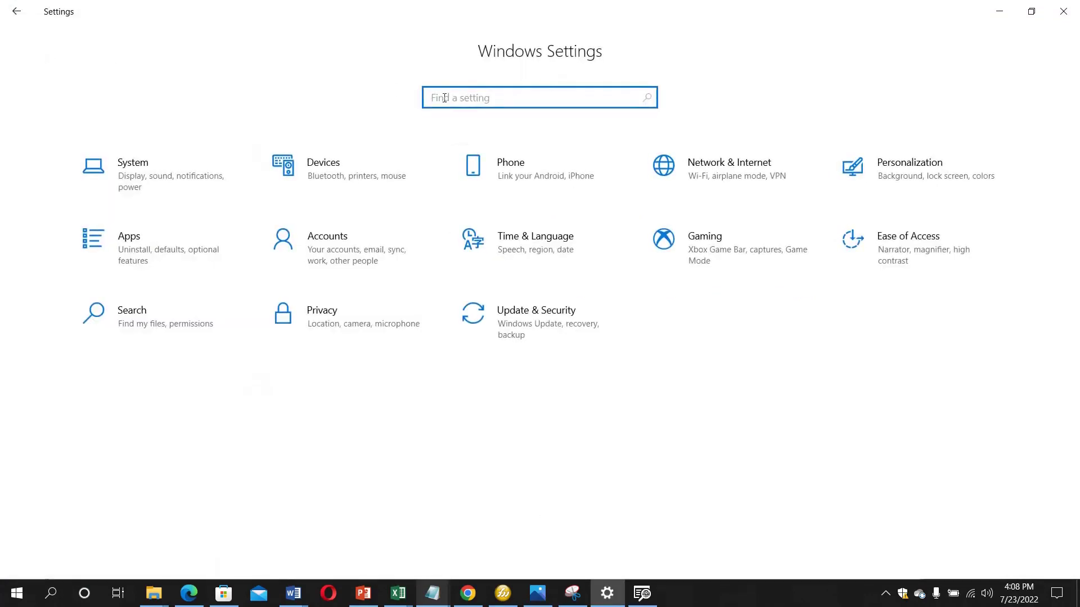
text(diagno)
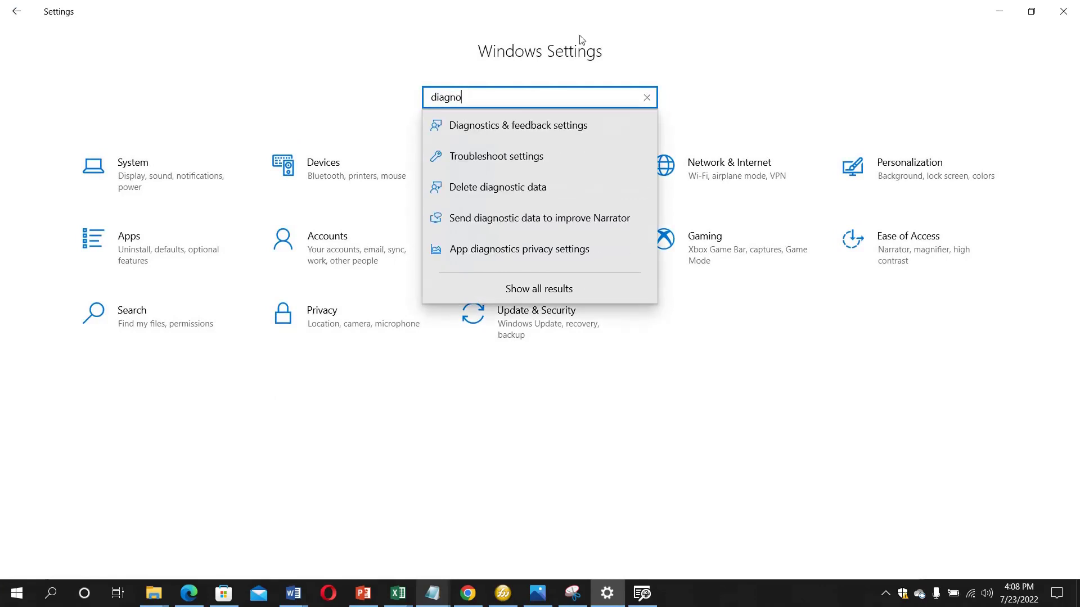
click(508, 133)
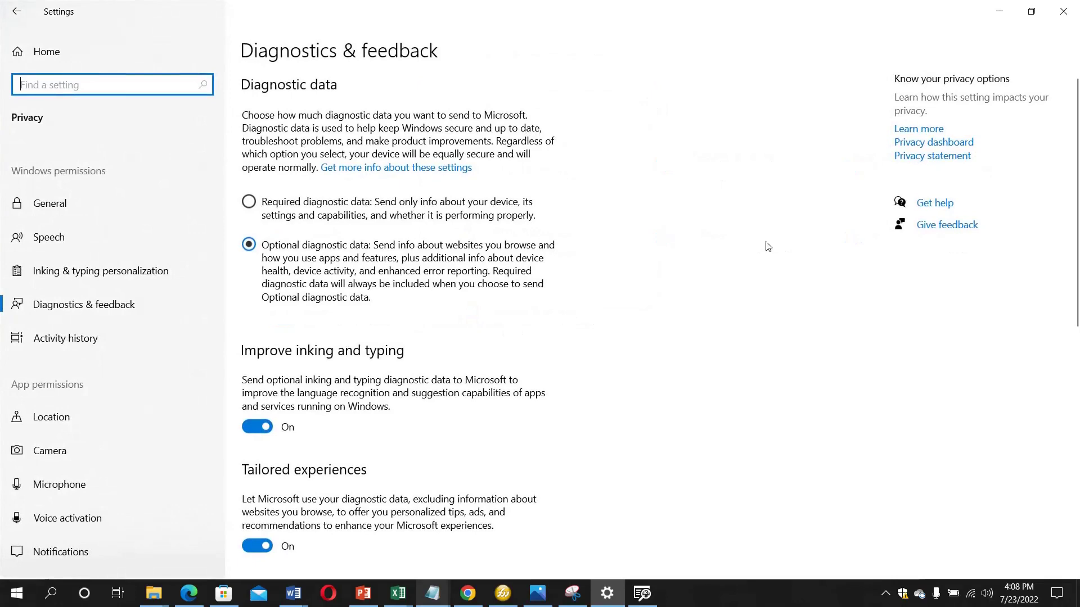
Switch View diagnostic data off and back on, then launch Diagnostic Data Viewer.
scroll(814, 290, down, 3)
scroll(813, 290, down, 3)
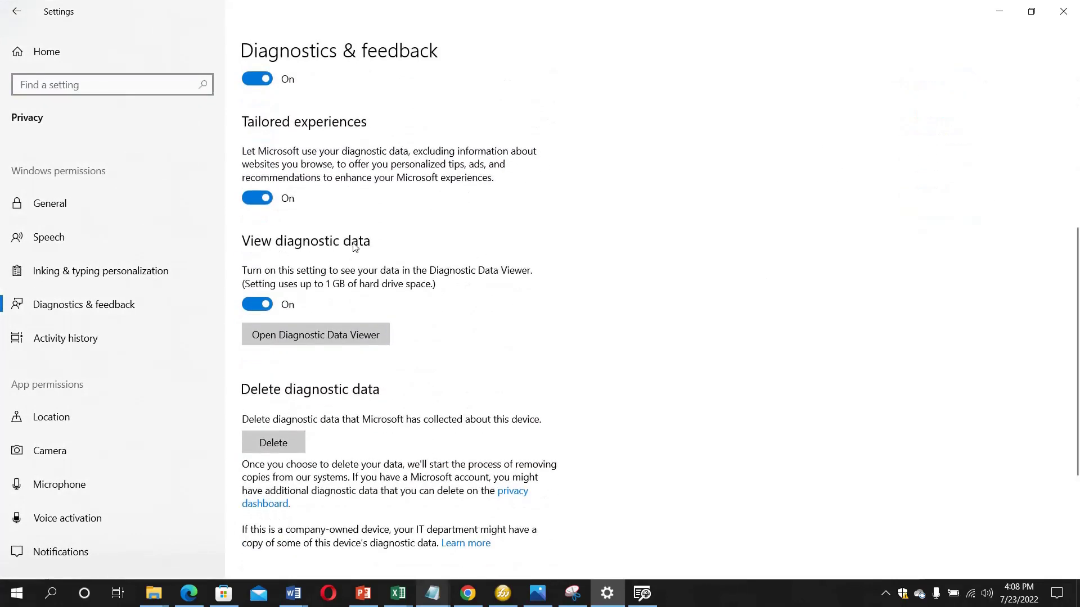
click(255, 307)
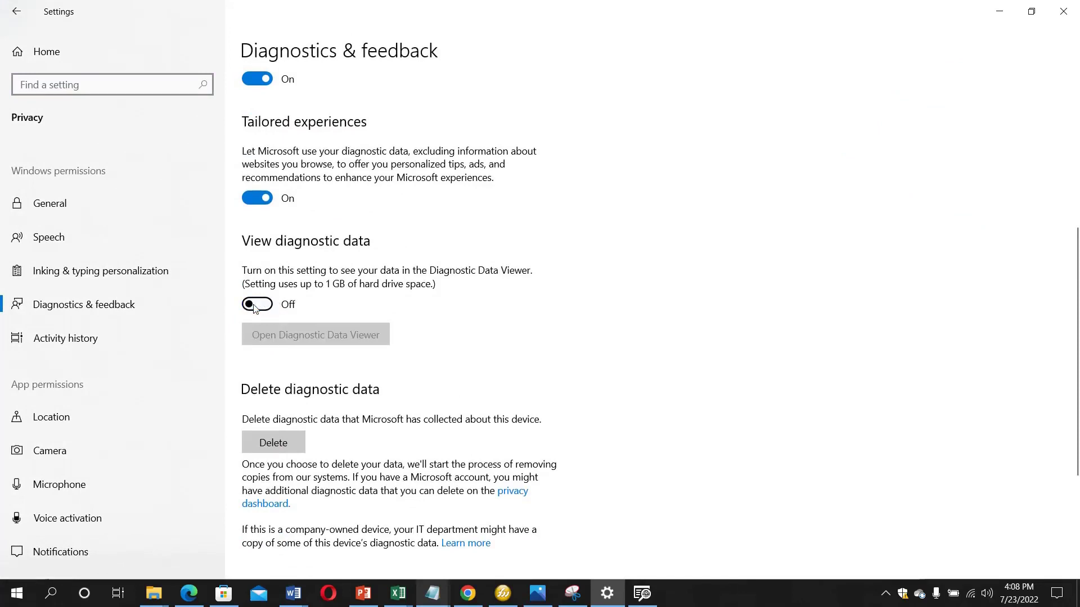
click(266, 308)
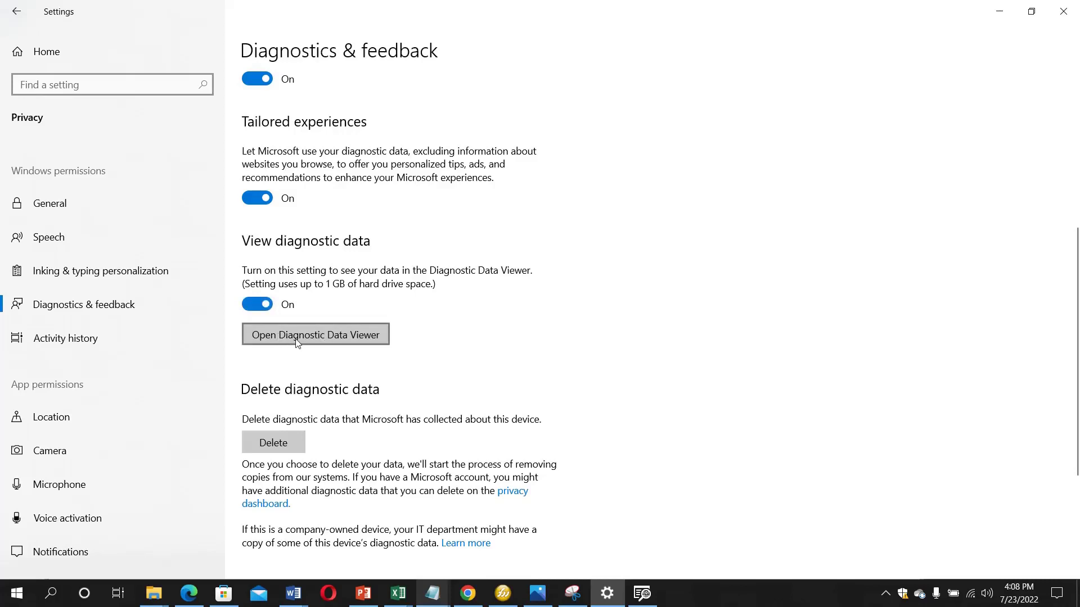
click(328, 334)
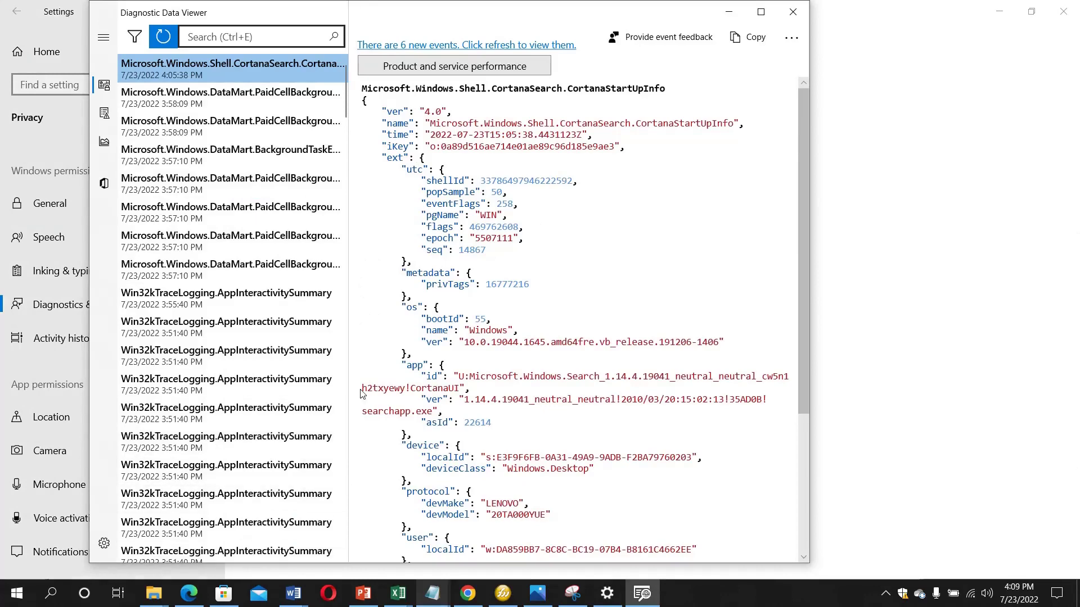
Show the Diagnostic Data Viewer page in Microsoft Store from the taskbar.
click(212, 602)
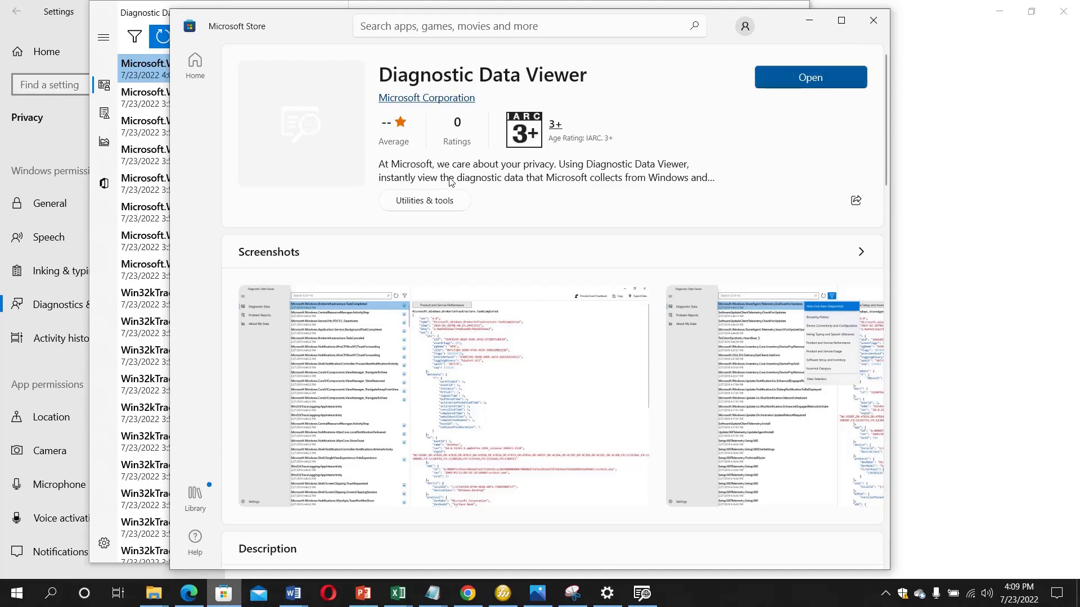
Open Diagnostic Data Viewer from the Store page and bring its event window forward.
click(790, 77)
click(102, 18)
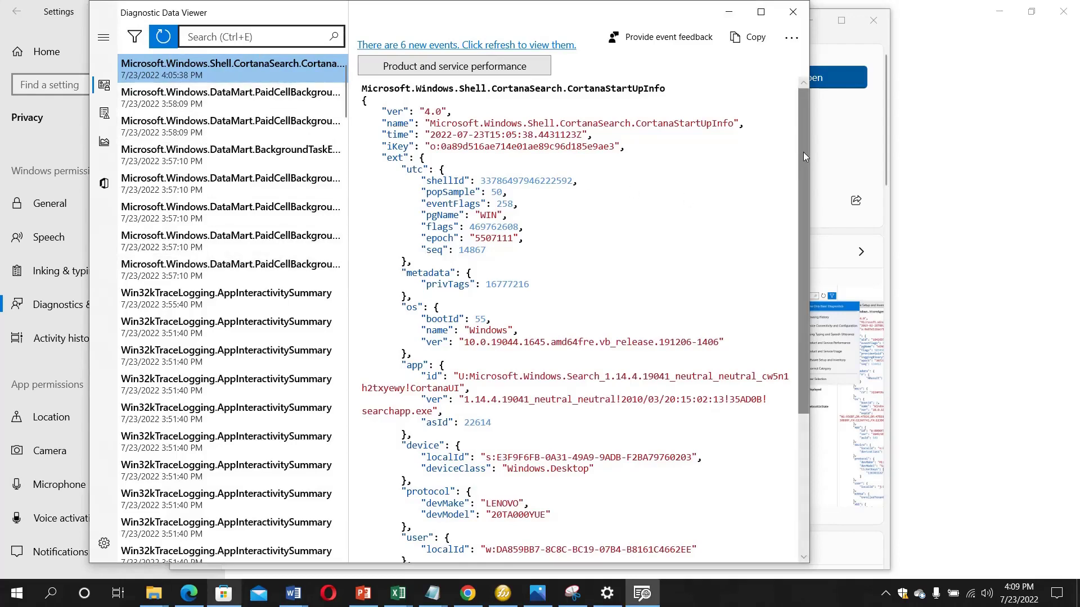
Scroll the event JSON details, then open the Filters pane with the funnel button.
scroll(803, 152, down, 5)
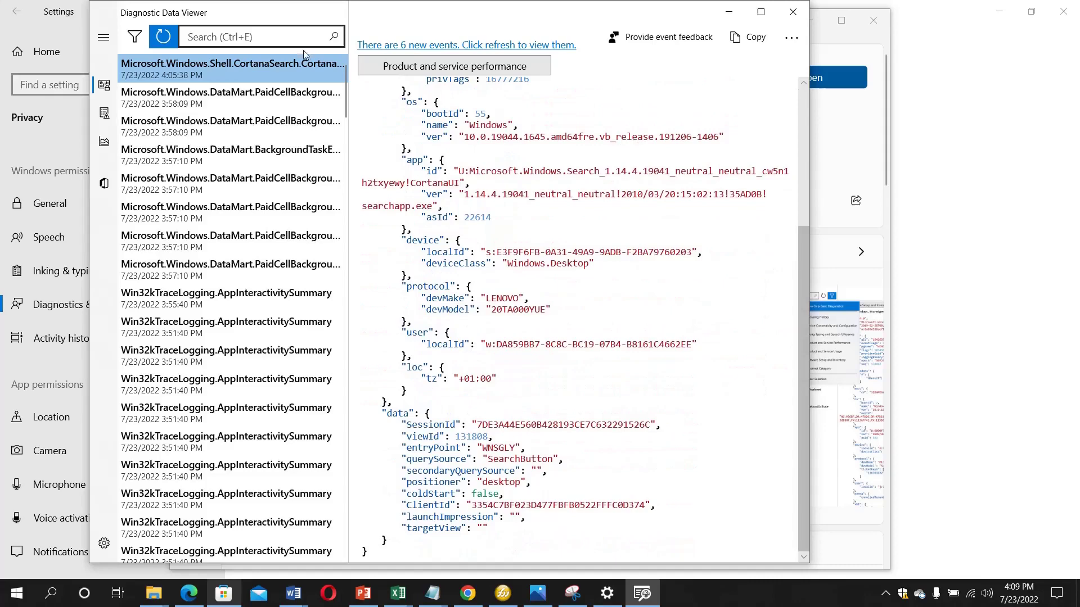
click(135, 40)
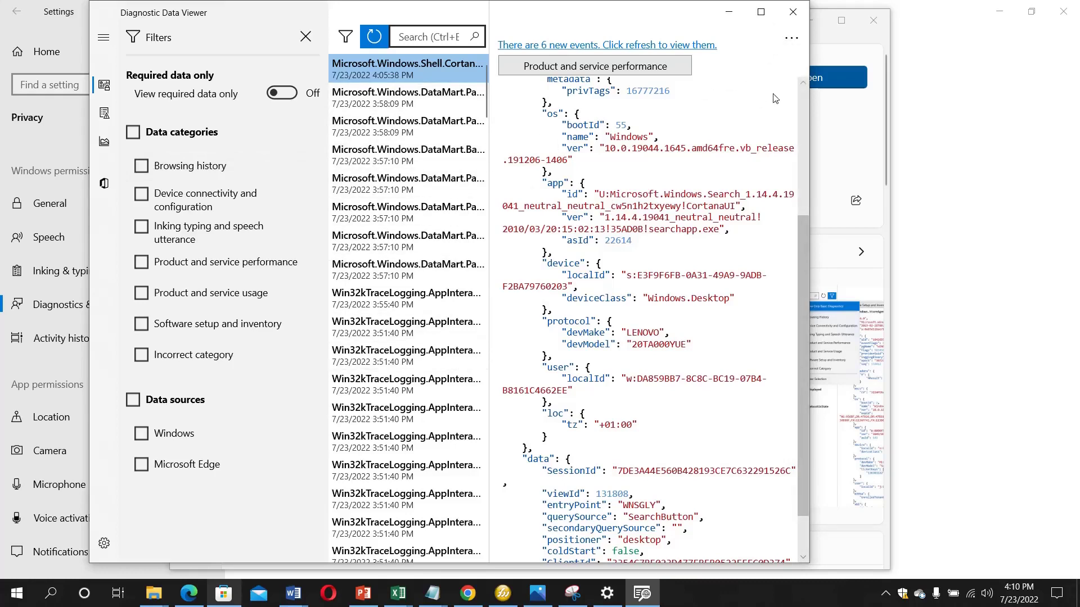
click(790, 39)
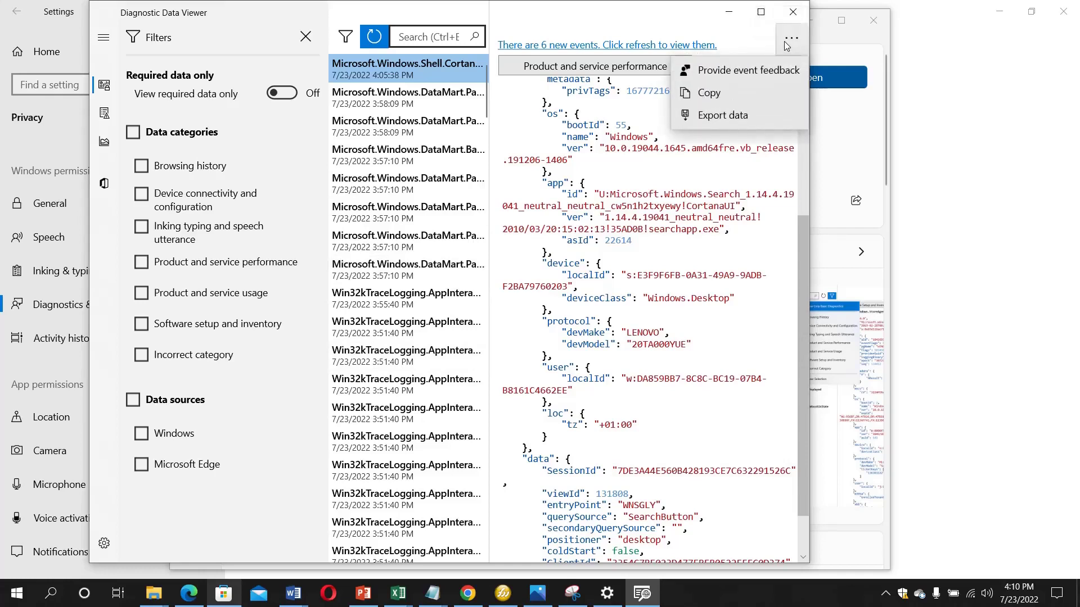
click(703, 118)
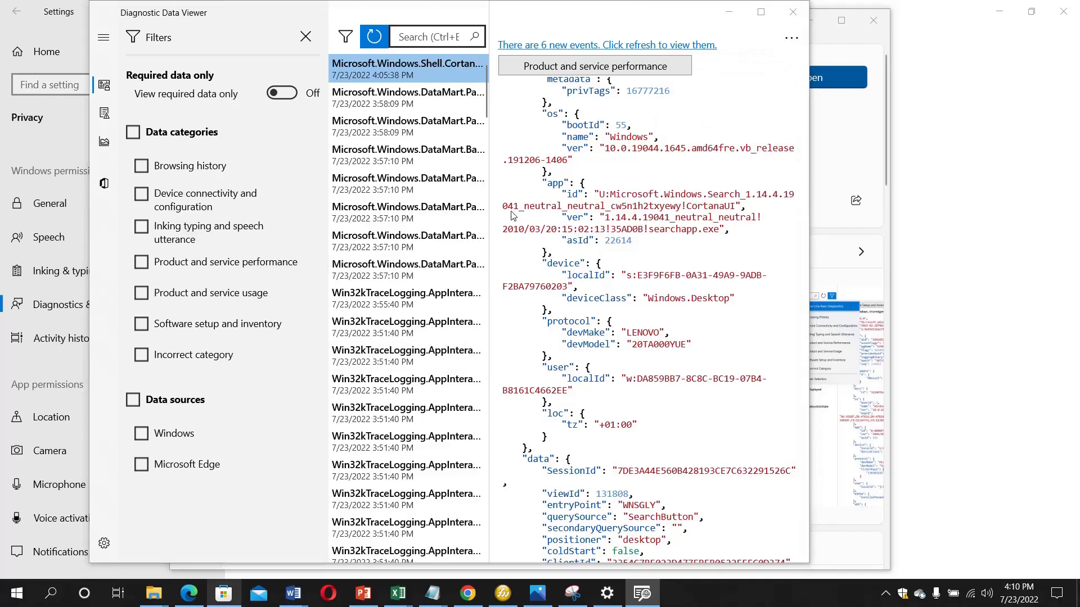
click(612, 12)
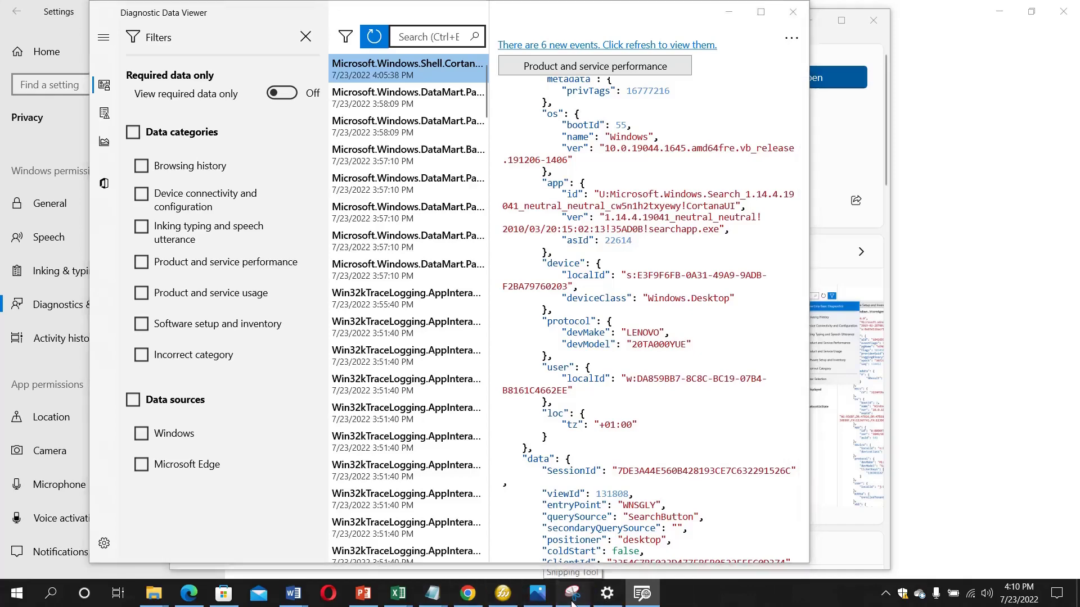
click(572, 593)
click(572, 593)
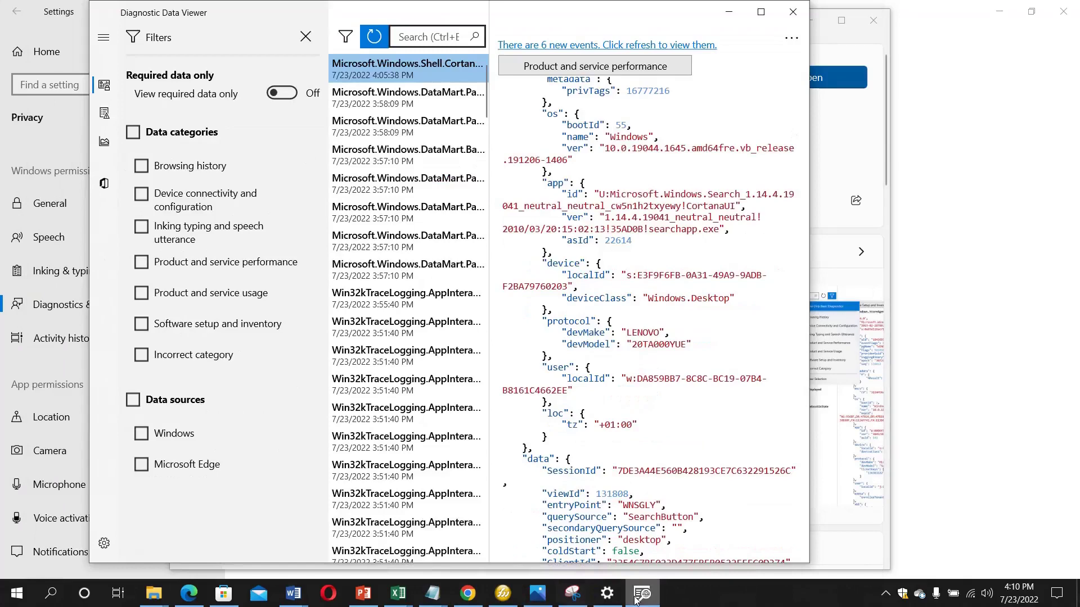
mouse_move(428, 601)
mouse_move(398, 593)
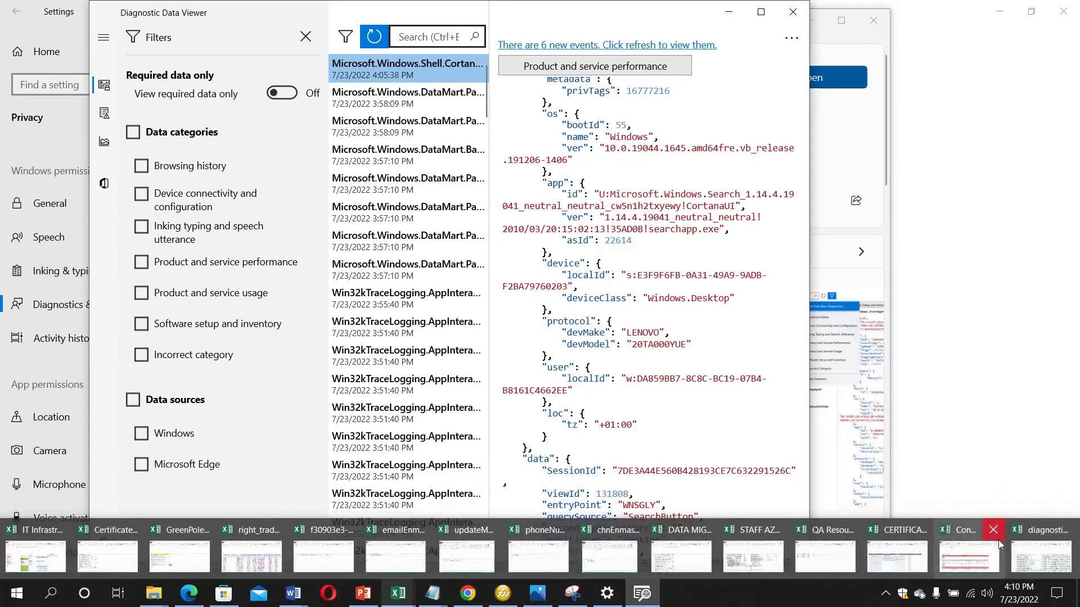
Bring diagnostic.csv forward in Excel and browse the Json and TimeStamp cells down to row 25.
click(1043, 549)
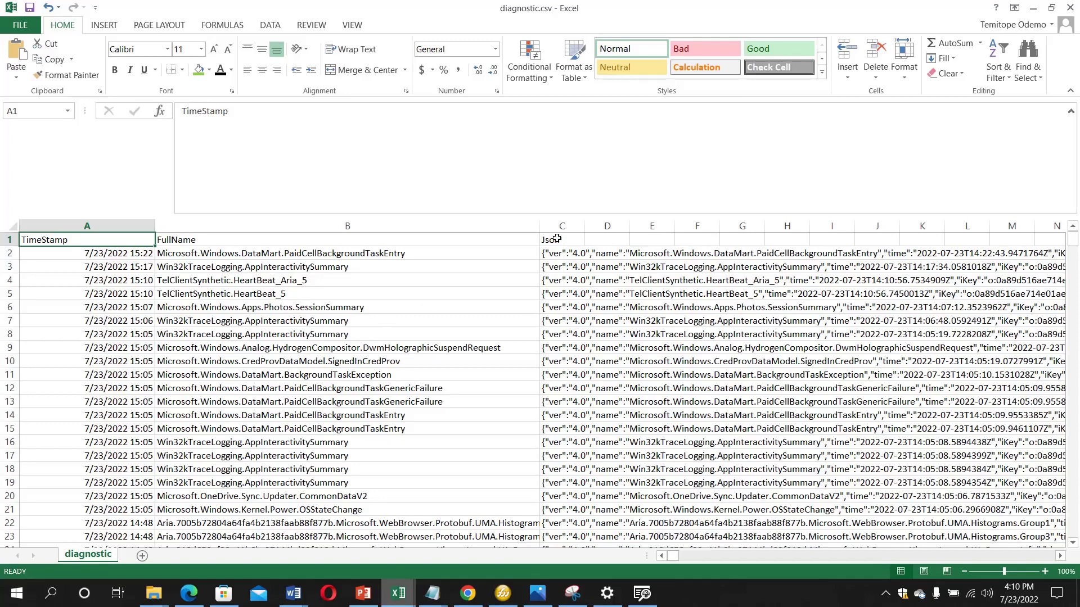
click(791, 295)
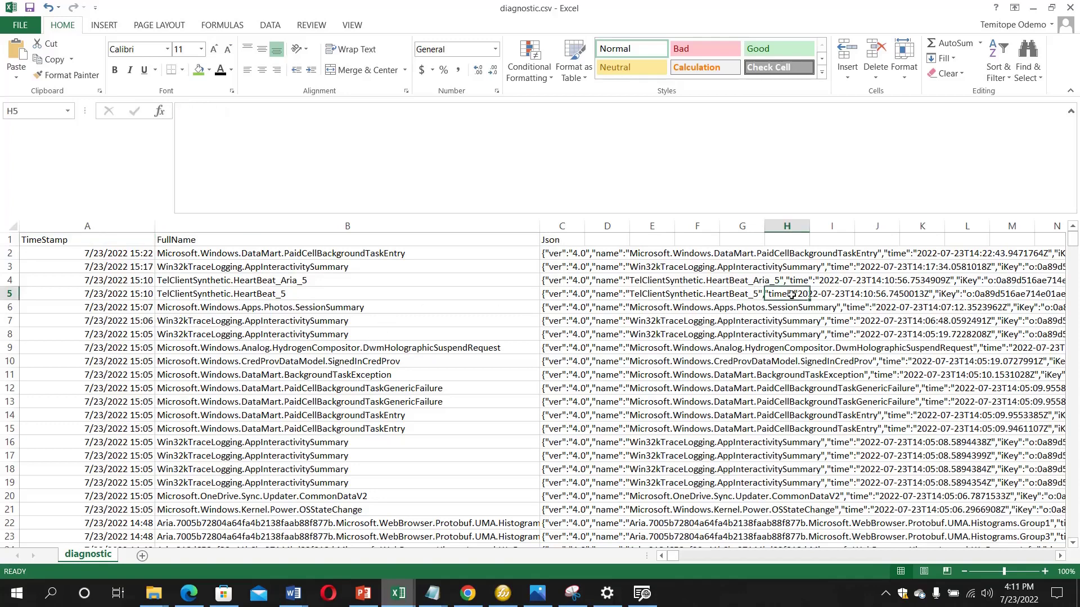
click(787, 388)
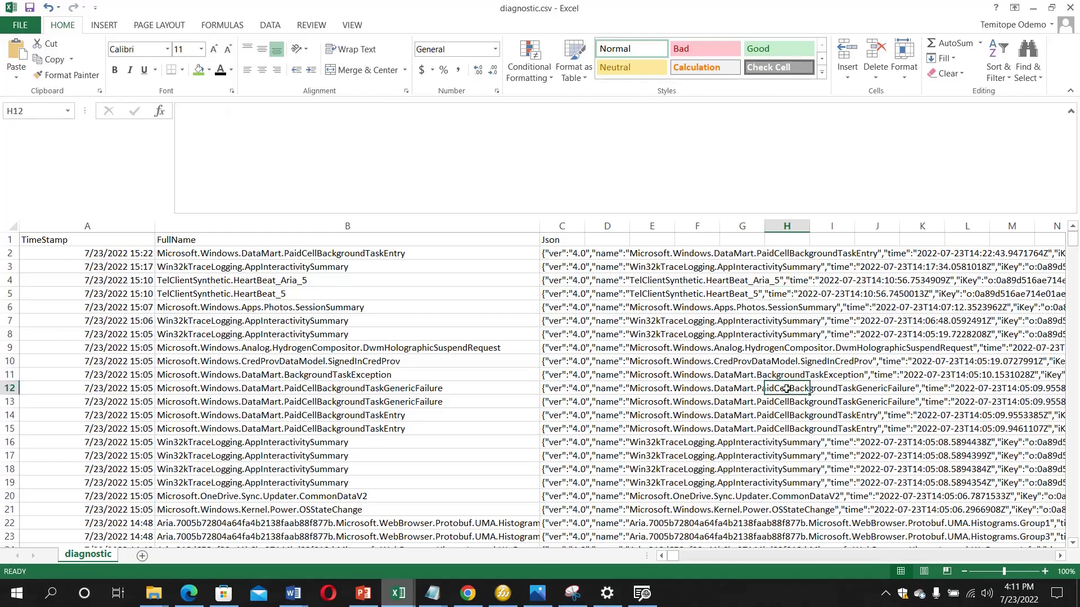
key(Right)
key(Right)
key(Right)
key(Right)
key(Right)
key(Right)
key(Right)
key(Right)
key(Right)
key(Right)
key(Right)
key(Right)
key(Right)
key(Right)
key(Right)
key(Right)
key(Right)
key(Right)
key(Right)
key(Right)
key(Right)
key(Right)
key(Right)
key(Right)
key(Right)
key(Right)
key(Right)
key(Right)
key(Right)
key(Right)
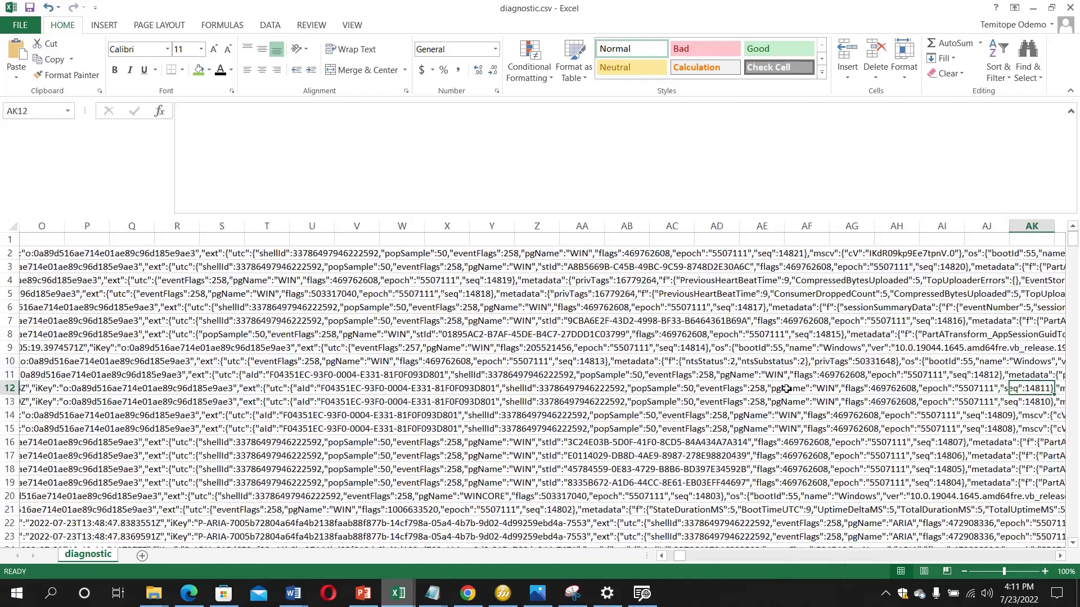
key(Left)
key(Left)
key(Left)
key(Left)
key(Left)
key(Left)
key(Left)
key(Left)
key(Left)
key(Left)
key(Left)
key(Left)
key(Left)
key(Left)
key(Left)
key(Left)
key(Left)
key(Left)
key(Left)
key(Left)
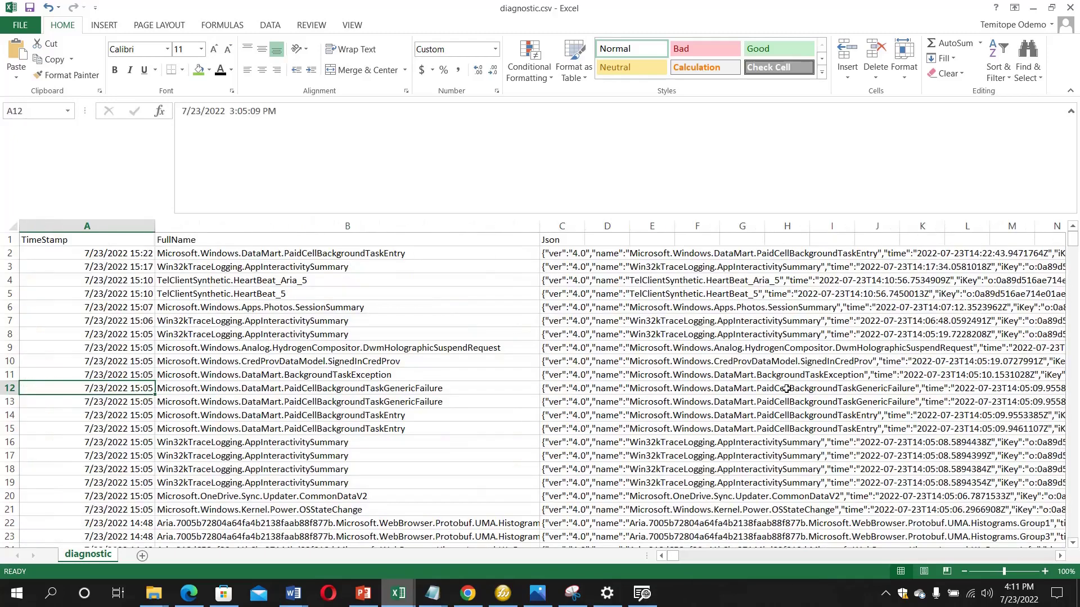
key(Down)
key(Down)
key(Down)
key(Down)
key(Down)
key(Down)
key(Down)
key(Down)
key(Down)
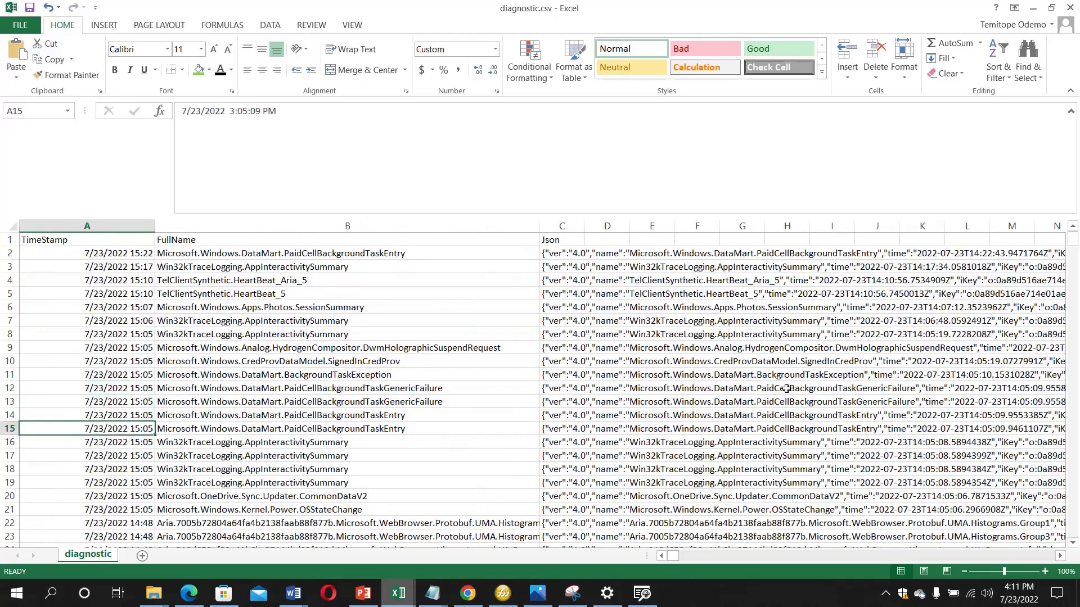
key(Down)
key(Down)
key(Down)
key(Down)
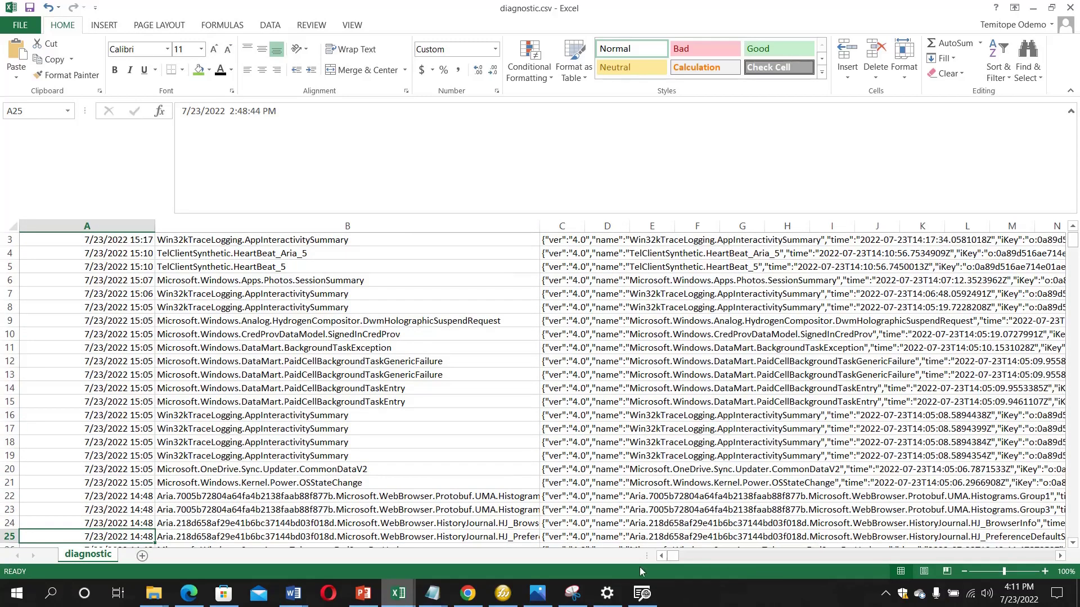
Switch to the Untitled Notepad window showing the tutorial title page.
mouse_move(442, 594)
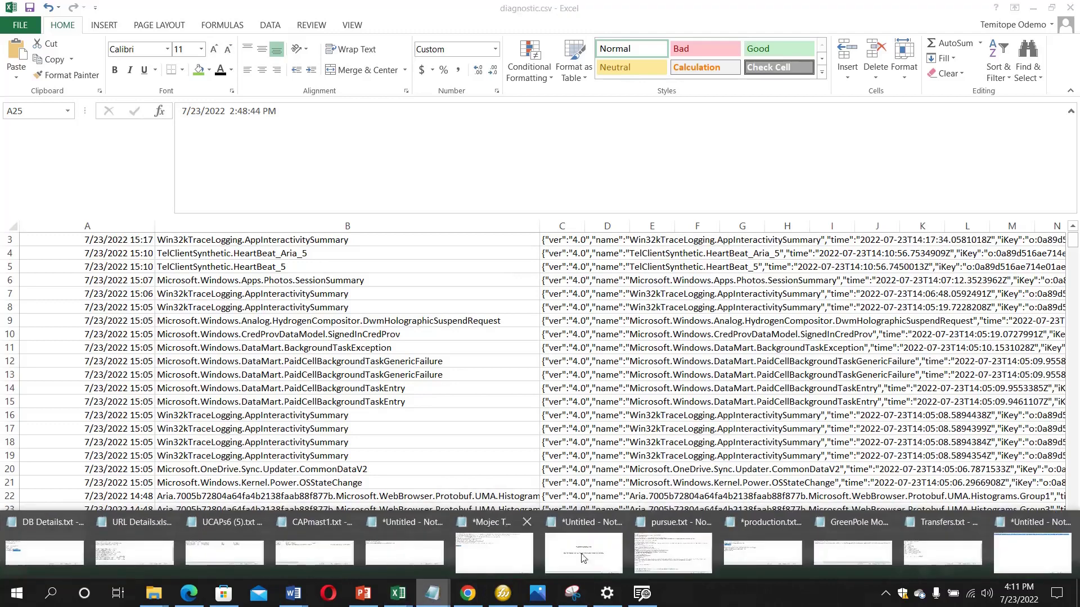
click(586, 552)
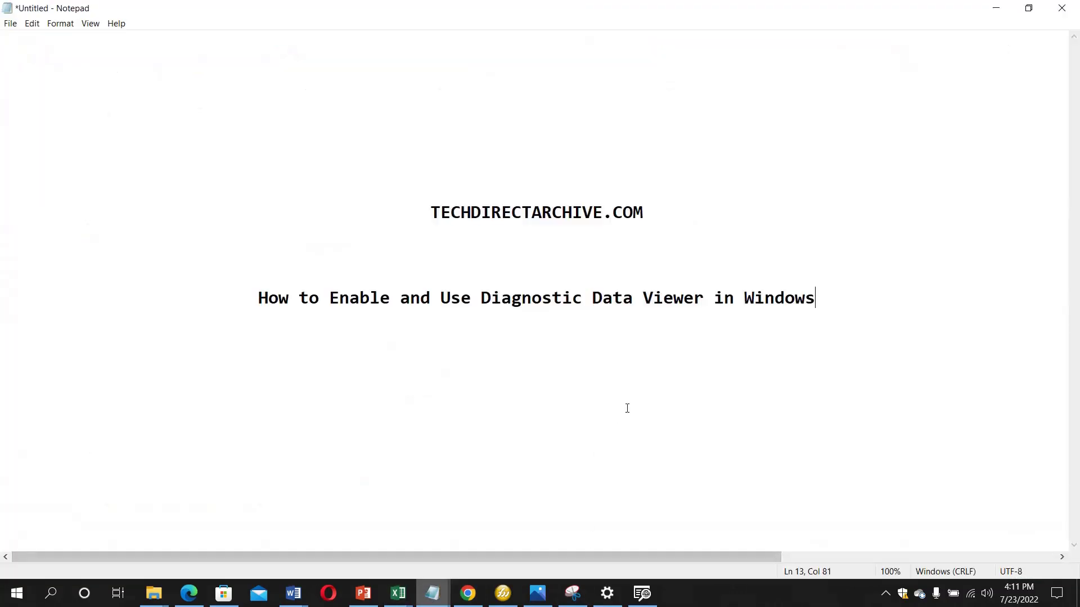